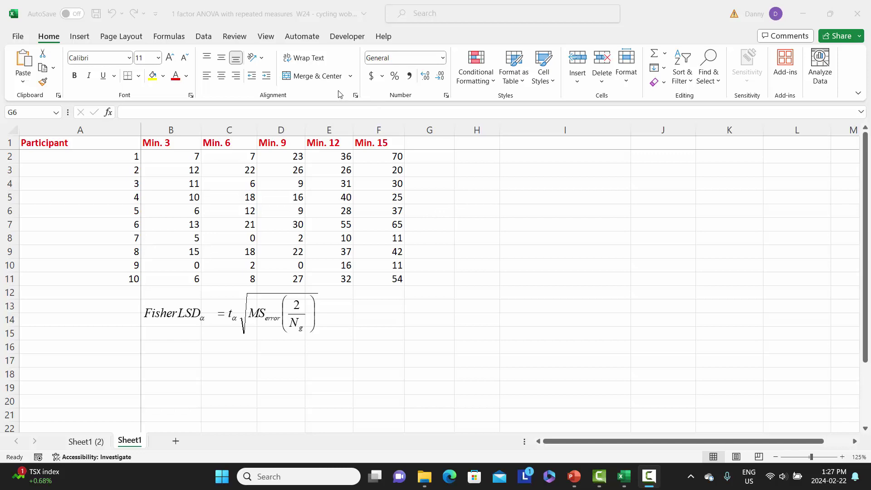
Run the Anova: Two-Factor Without Replication analysis on A1:F11 with labels included, placing the output at cell H1.
left_click(203, 37)
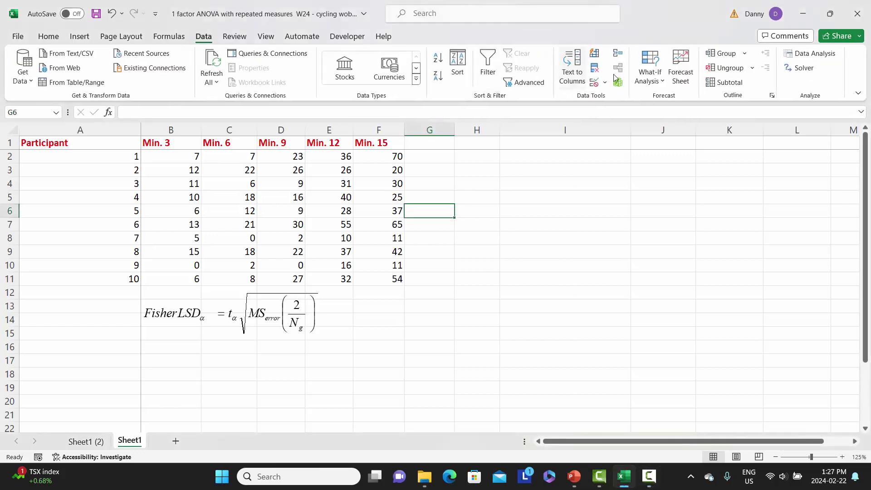
left_click(809, 55)
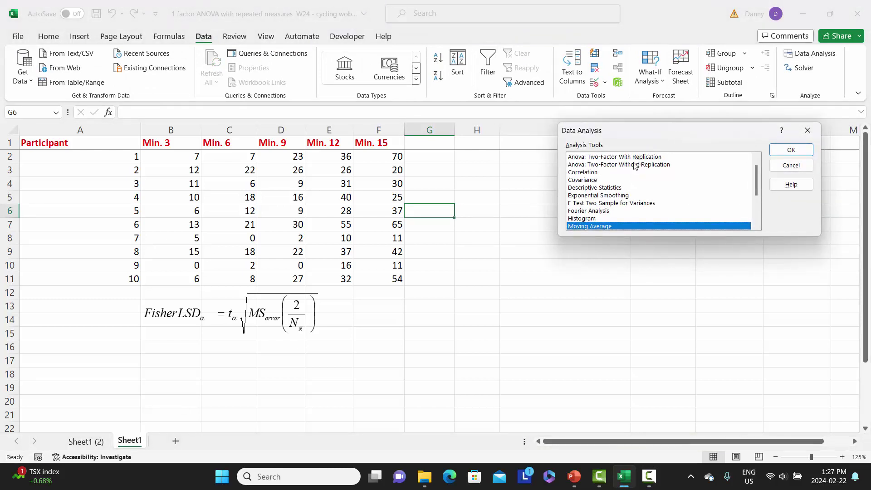
left_click(634, 165)
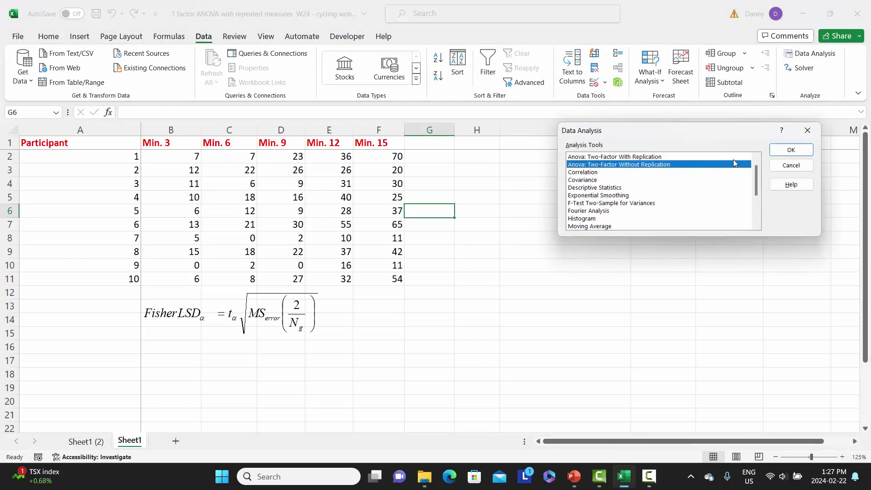
left_click(777, 152)
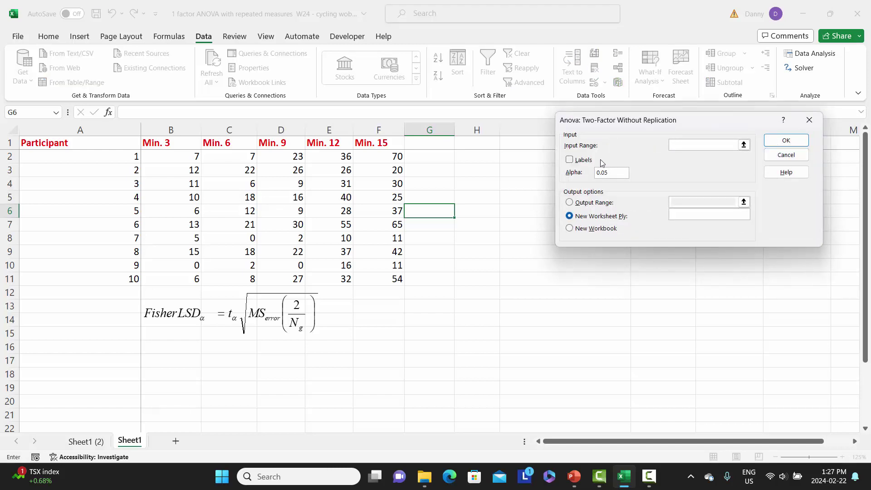
left_click(571, 161)
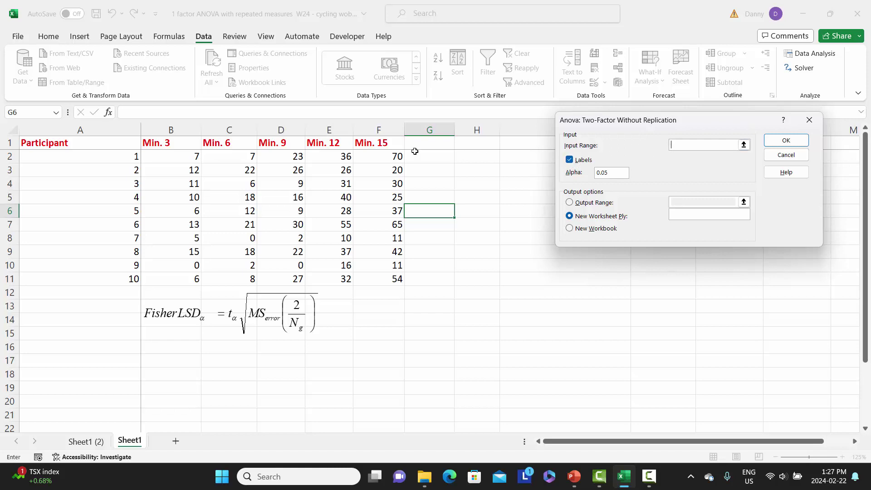
left_click_drag(133, 146, 368, 273)
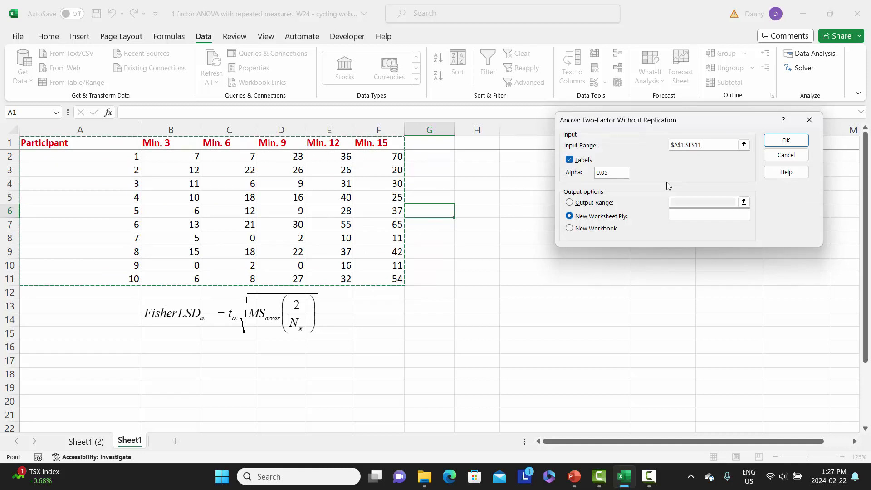
left_click(570, 204)
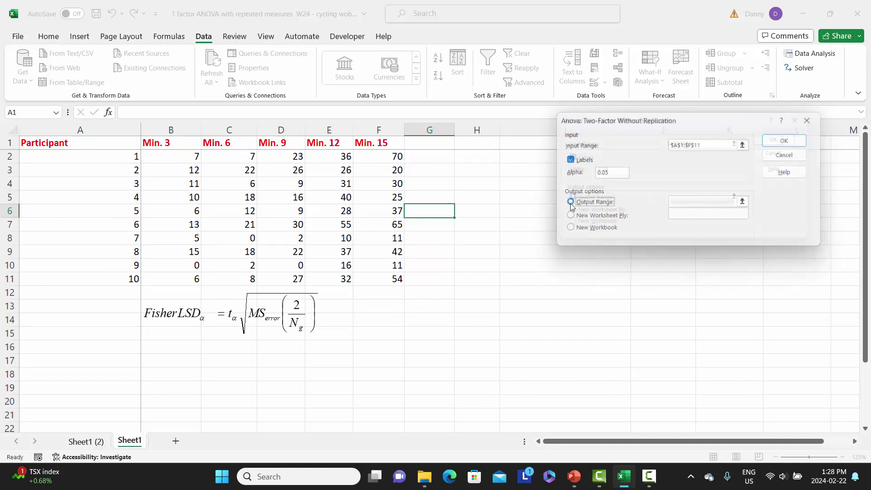
left_click(670, 201)
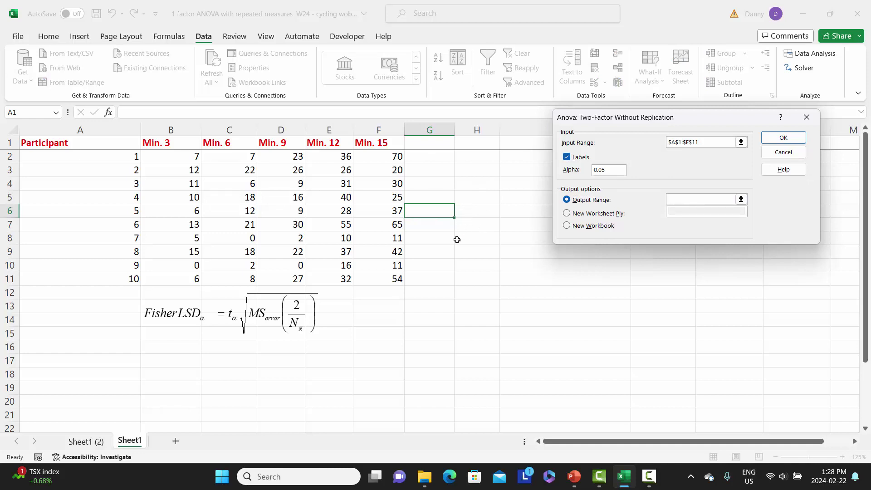
left_click(478, 145)
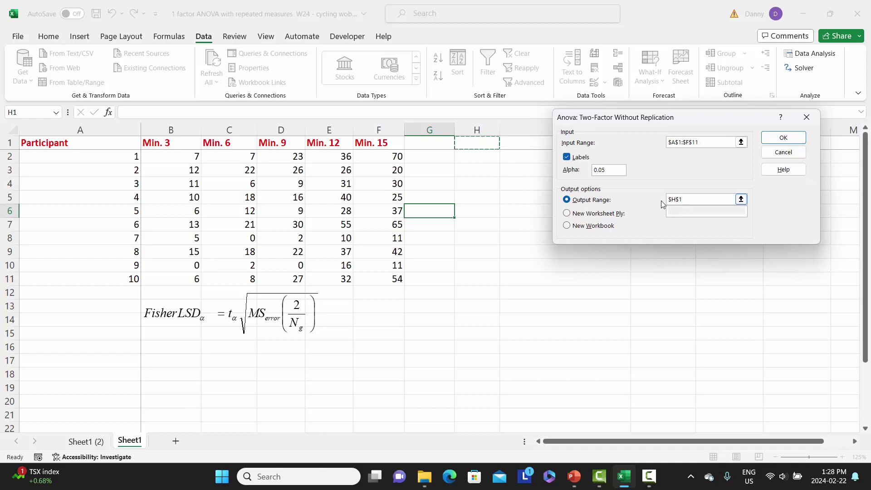
left_click(774, 143)
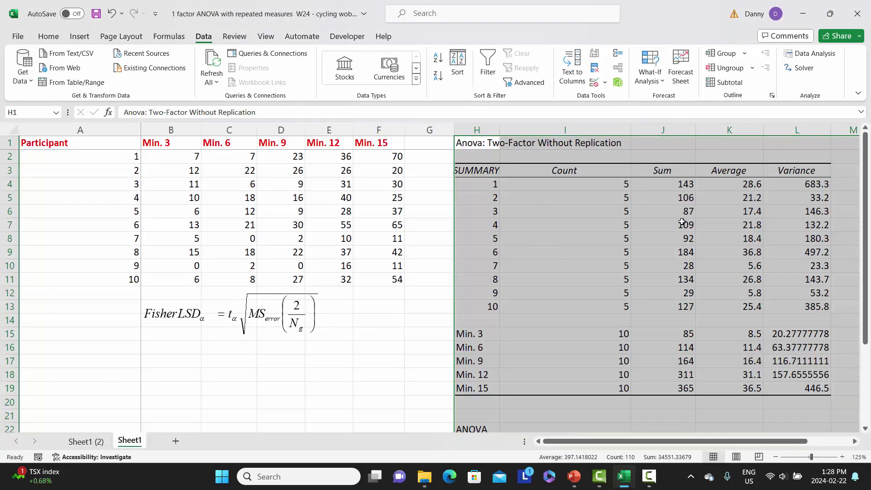
Make the Min. 3 to Min. 15 labels in H15:H19 of the ANOVA summary bold and red.
scroll(685, 221, "down", 1)
scroll(682, 222, "up", 1)
left_click(486, 332)
left_click_drag(484, 336, 485, 387)
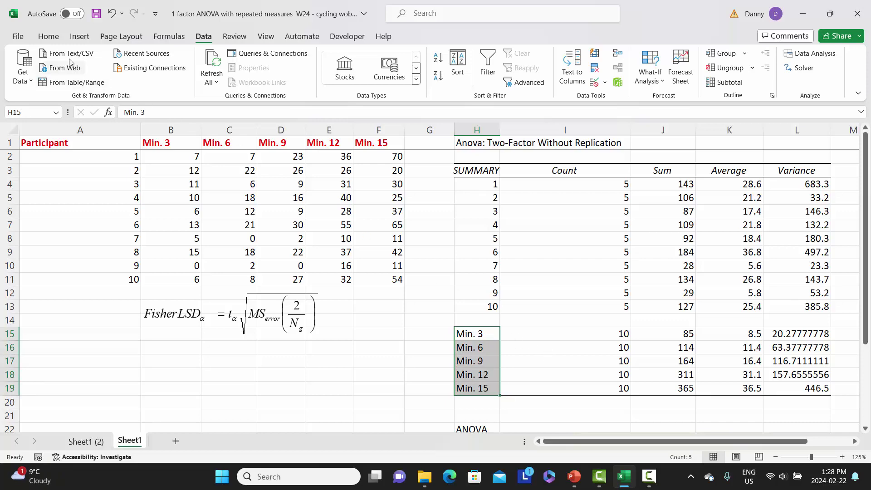
left_click(60, 40)
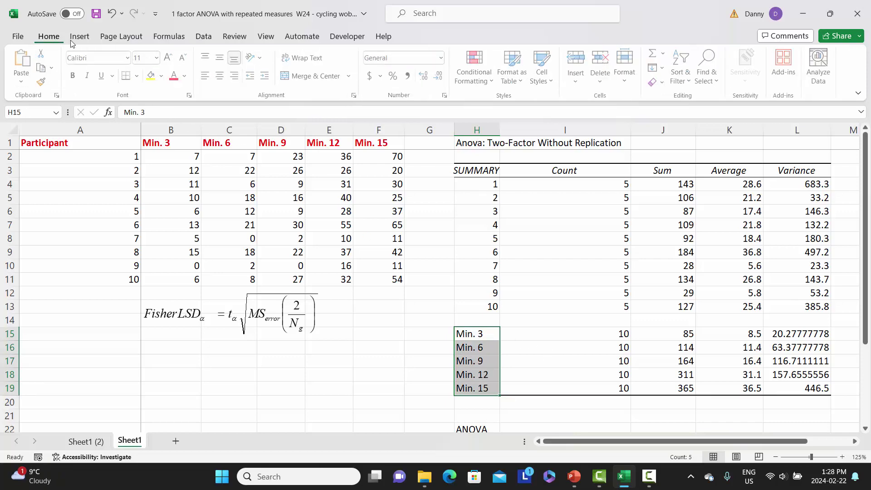
left_click(175, 77)
left_click(74, 75)
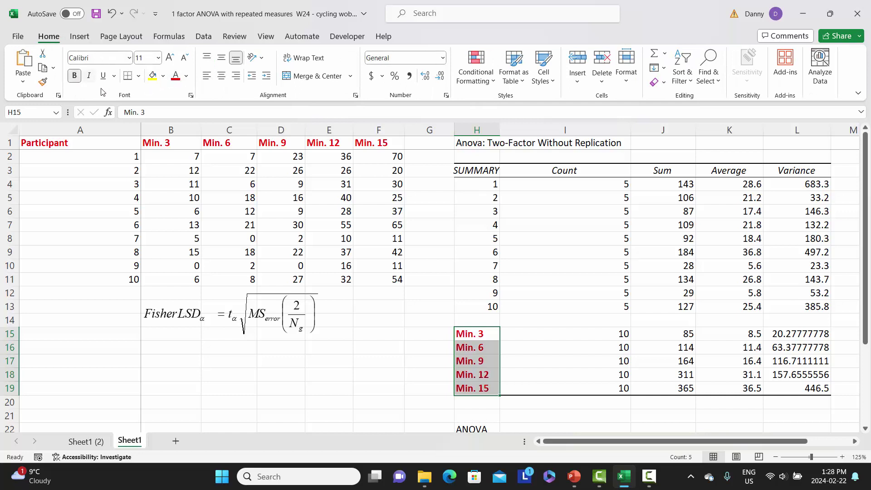
Make the average values for the five time points in K15:K19 bold and red.
left_click_drag(727, 334, 724, 384)
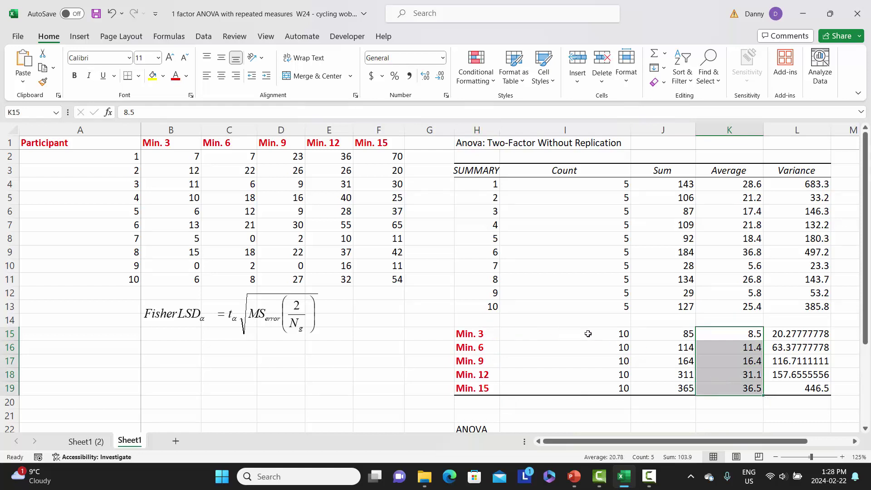
left_click(75, 77)
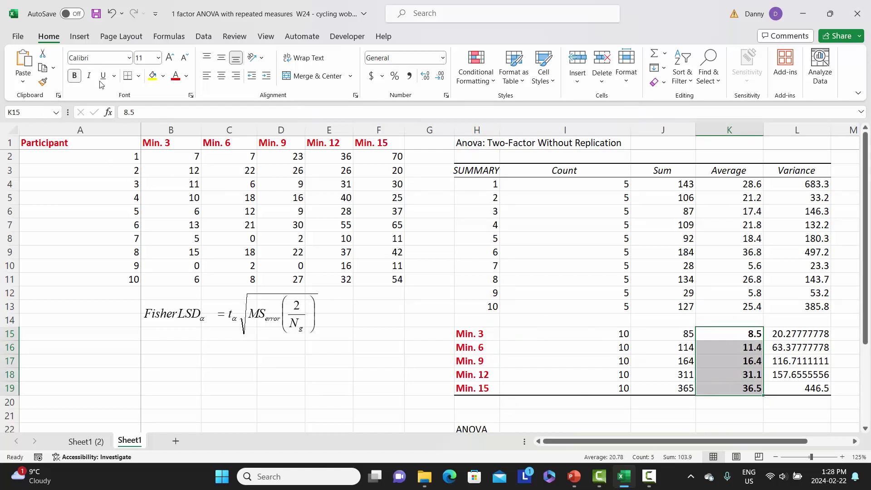
left_click(176, 76)
Make the Error row's df and MS values in J26:K26 of the ANOVA table bold and red.
scroll(513, 256, "down", 3)
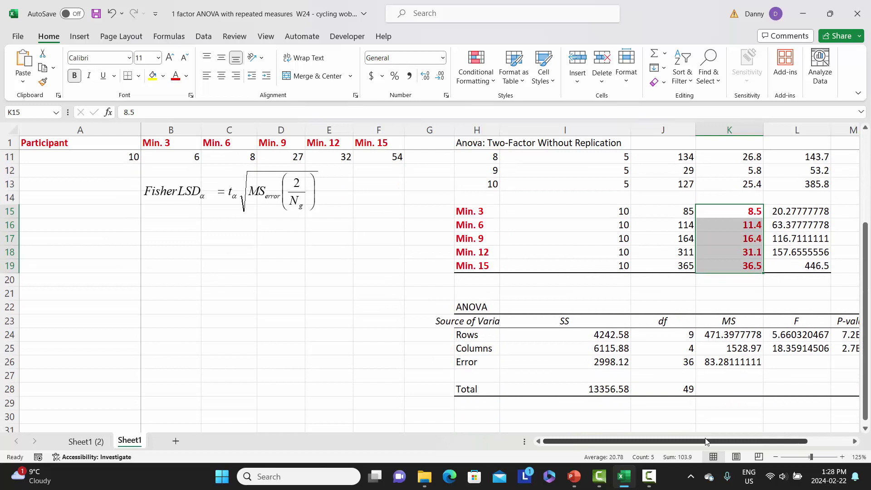
left_click_drag(705, 441, 736, 442)
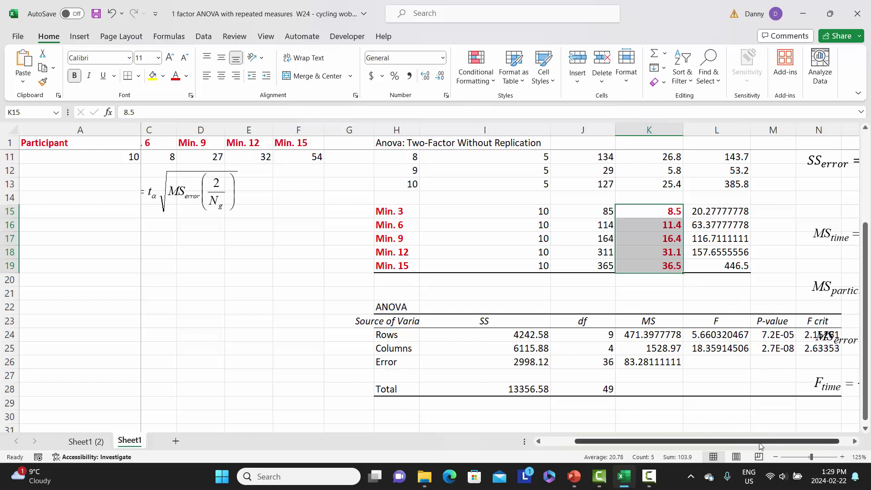
left_click_drag(760, 442, 727, 435)
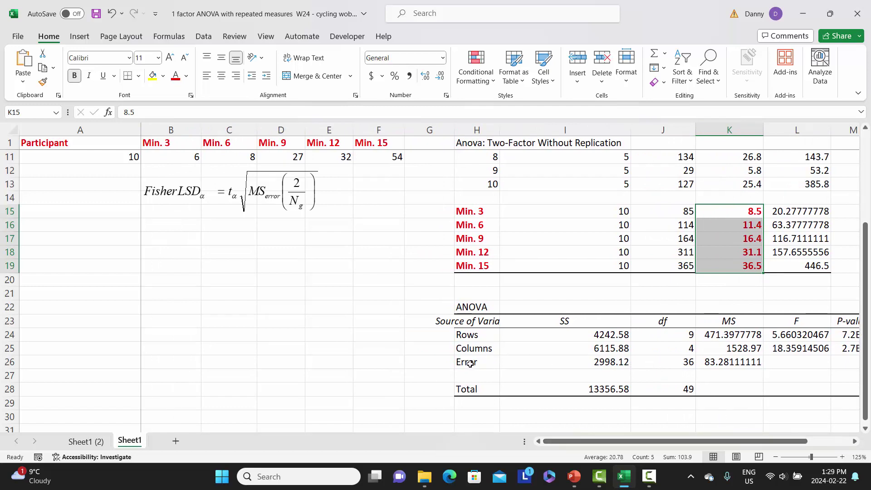
left_click(668, 363)
left_click_drag(668, 363, 711, 363)
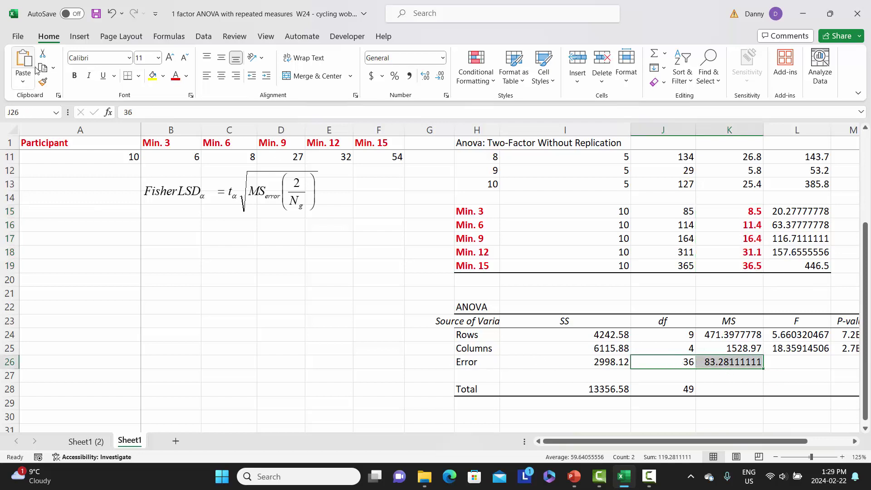
left_click(75, 76)
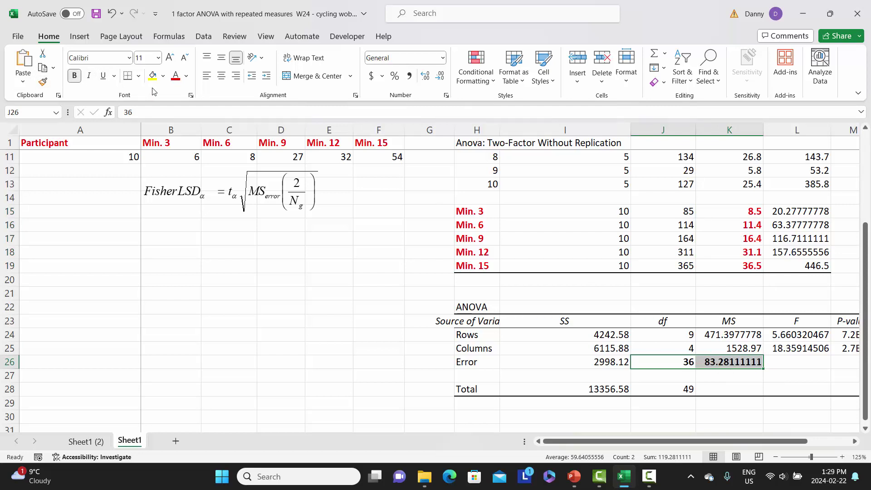
left_click(174, 77)
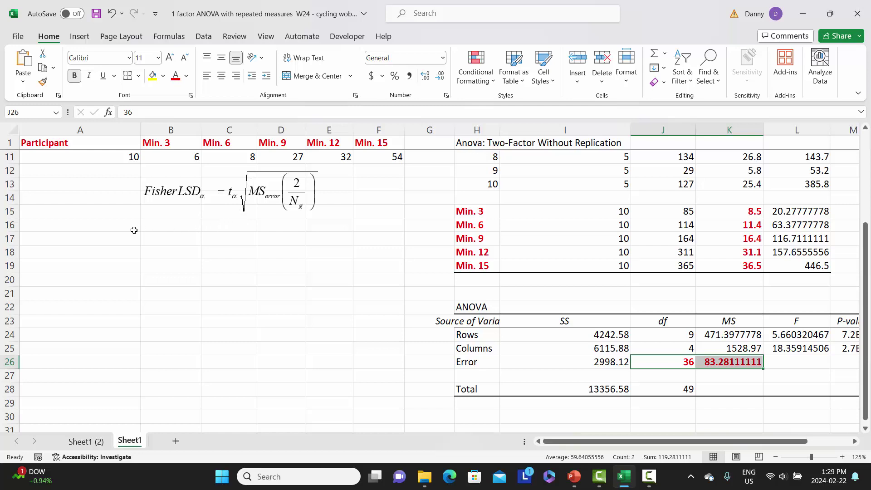
Enter the label "critical t-value" in cell A17 below the Fisher LSD formula.
left_click(108, 234)
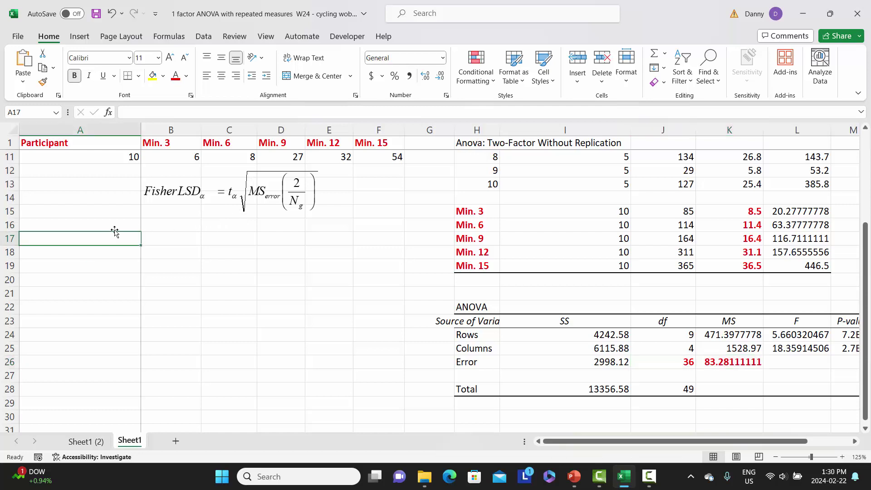
type("crit")
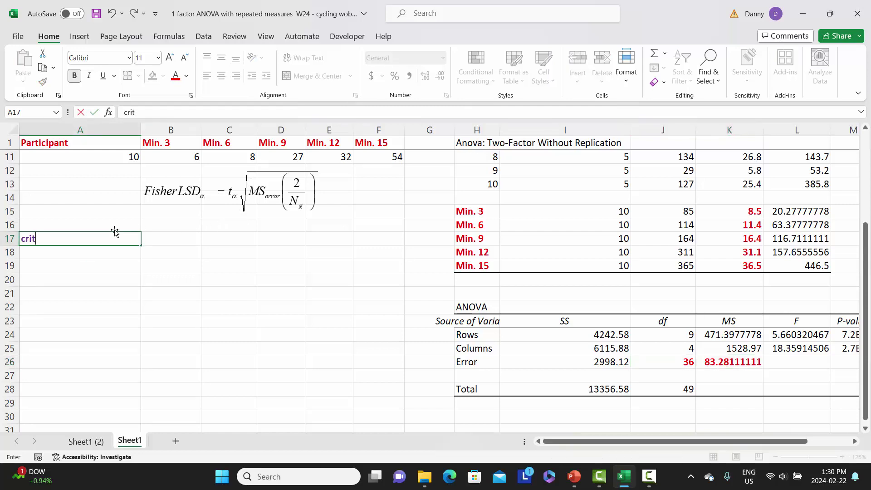
type("ical t-value")
key("Tab")
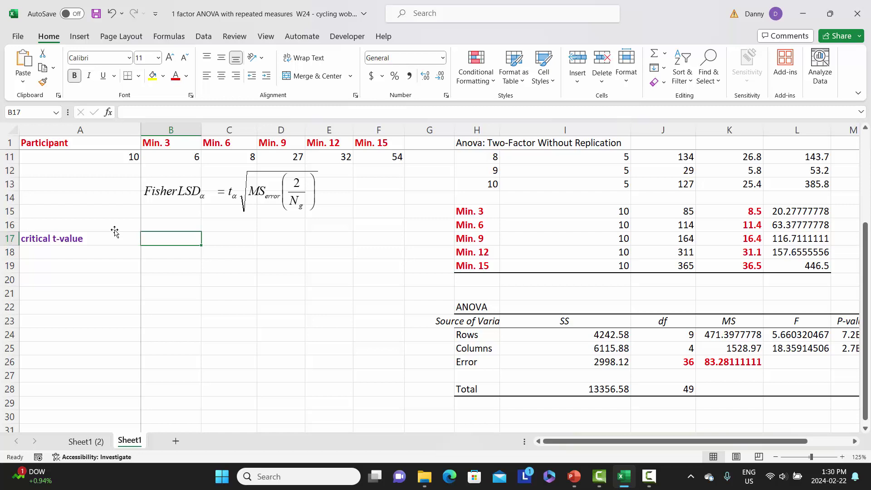
Calculate the two-tailed critical t-value in B17 with the formula =t.inv.2t(0.05,36).
type("=")
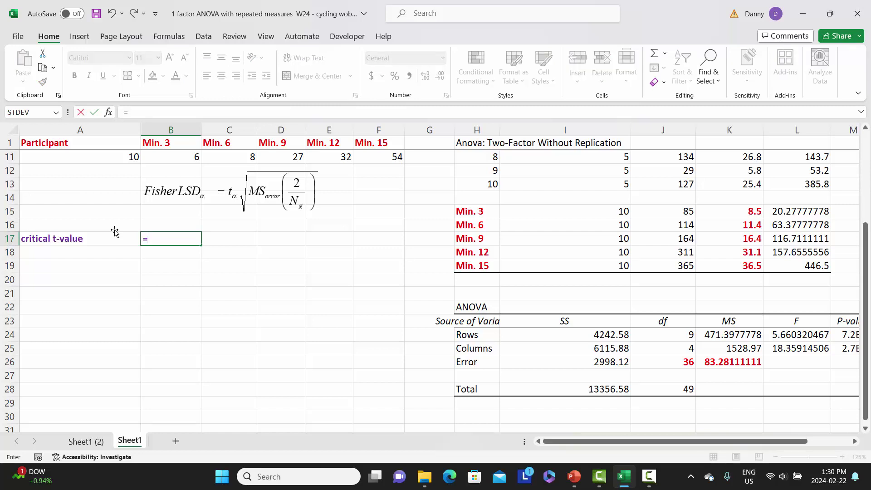
type("t.")
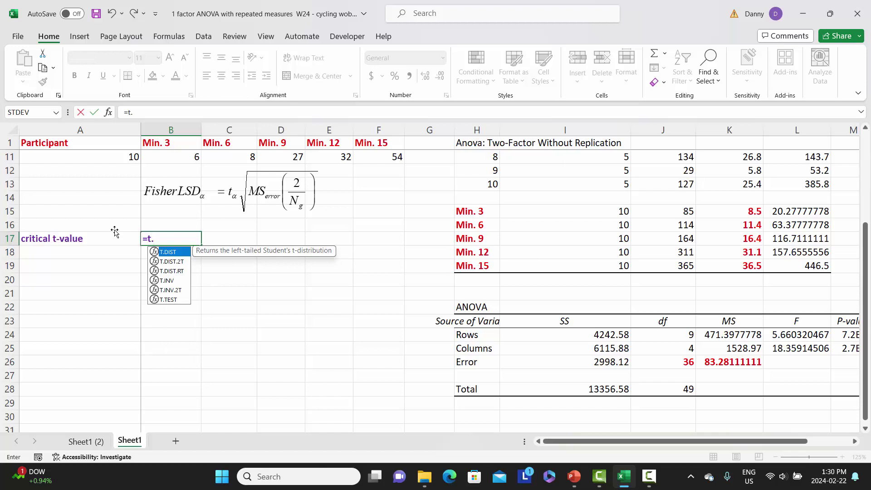
type("inv")
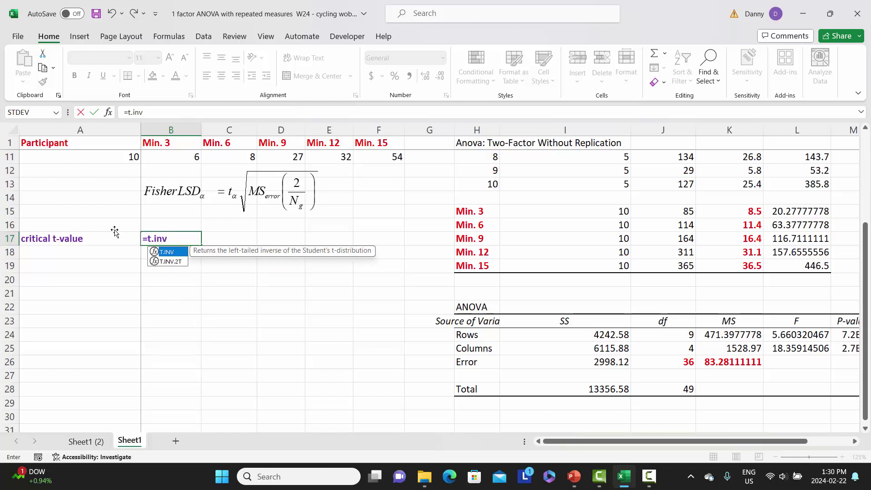
type(".")
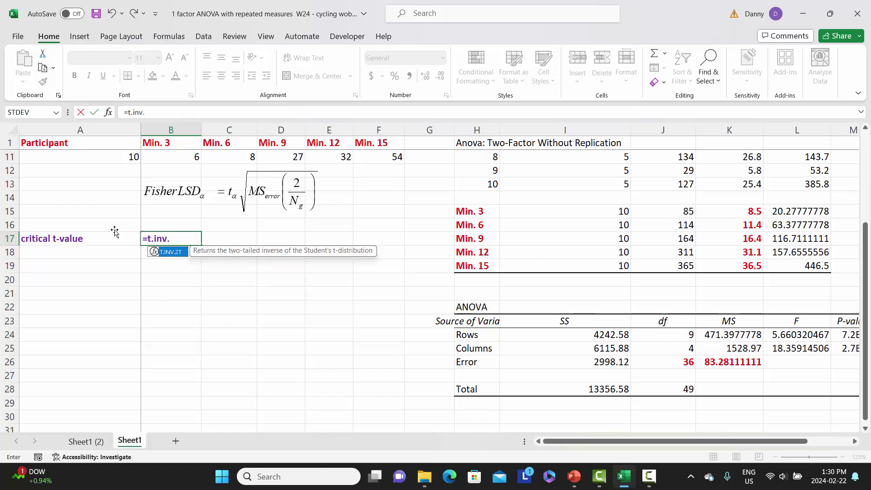
type("2t")
type("(")
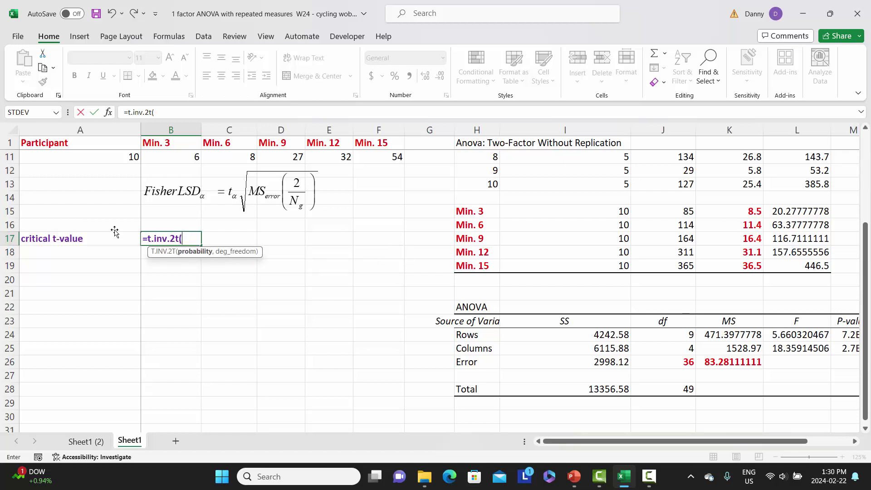
type("0.05,")
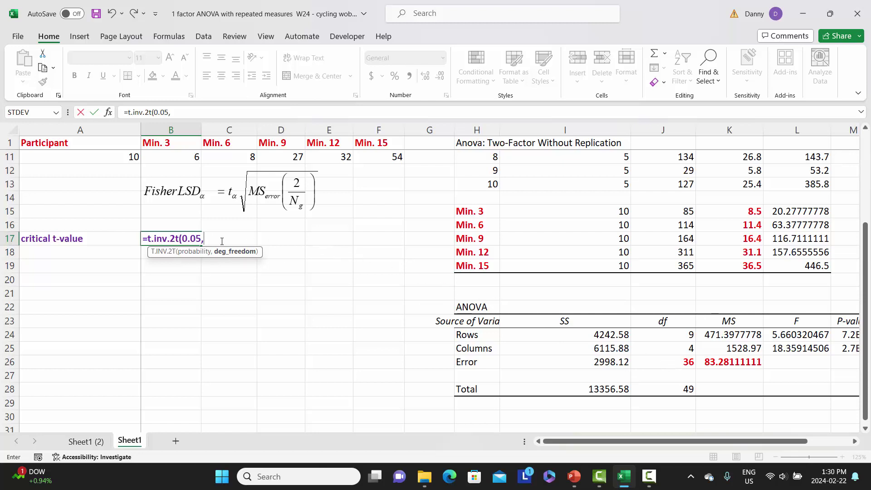
type("36)")
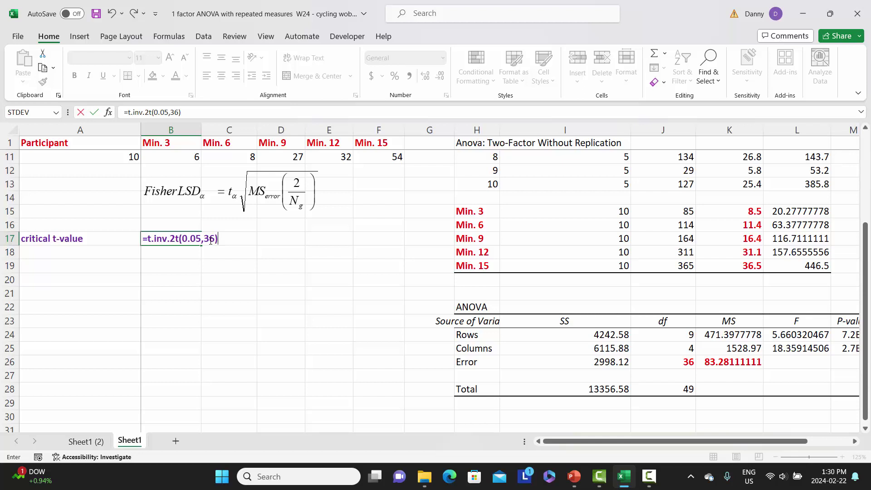
key("Return")
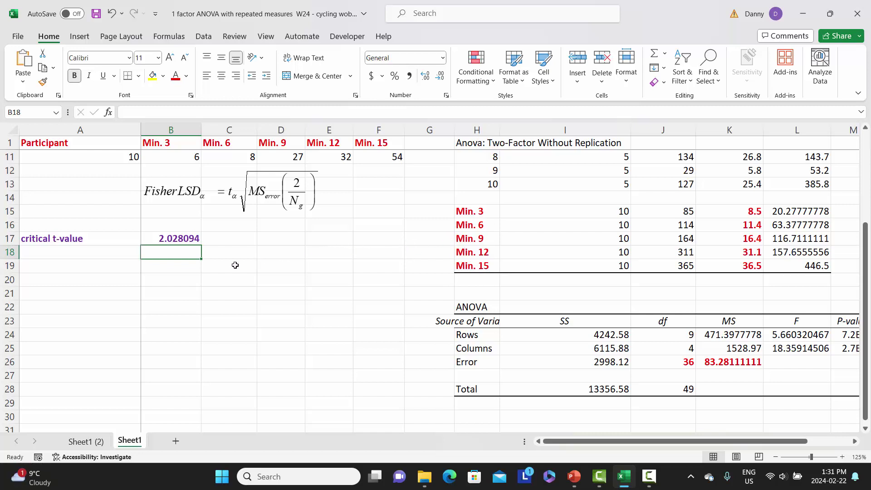
Enter the label "Fisher LSD" in cell A19, leaving B19 selected for its value.
left_click(60, 267)
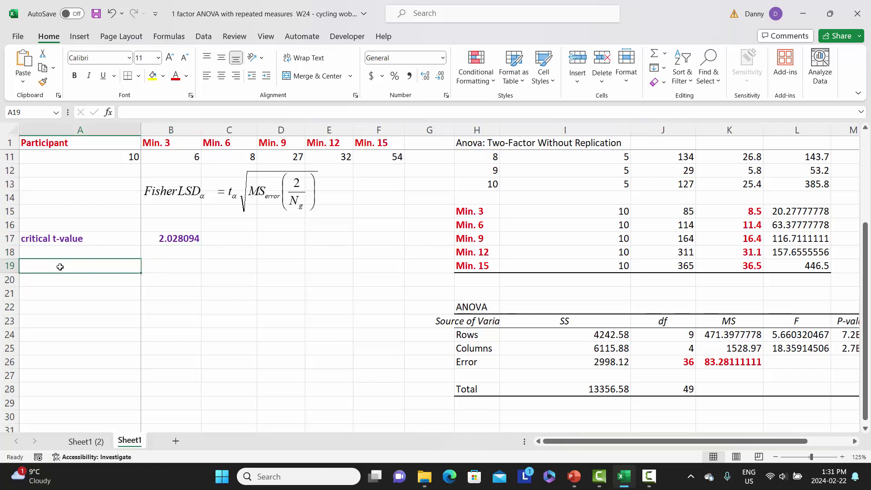
type("Fishe")
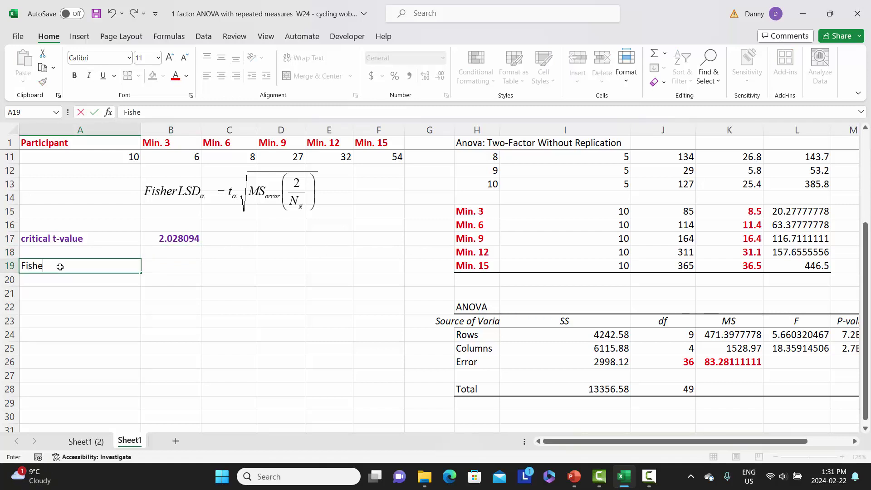
type("r LSD")
key("Tab")
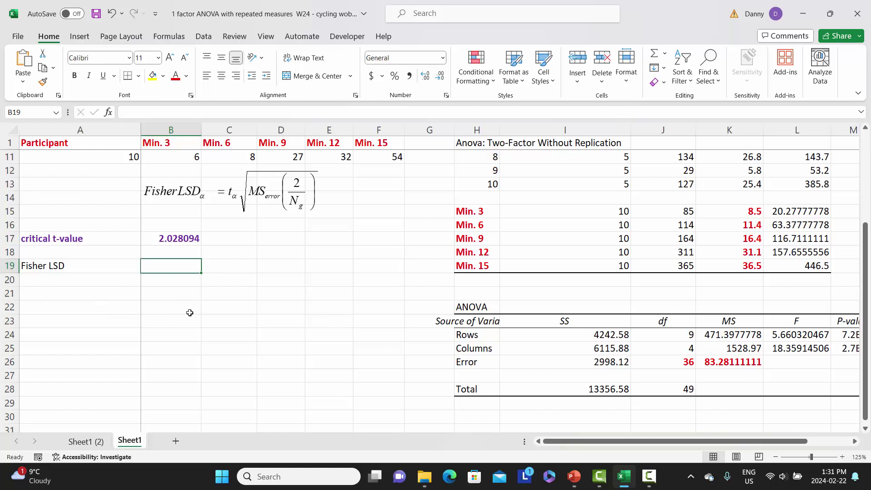
Calculate the Fisher LSD in B19 from the critical t-value and the Error MS with the formula =B17*sqrt(K26*(2/10)).
type("=")
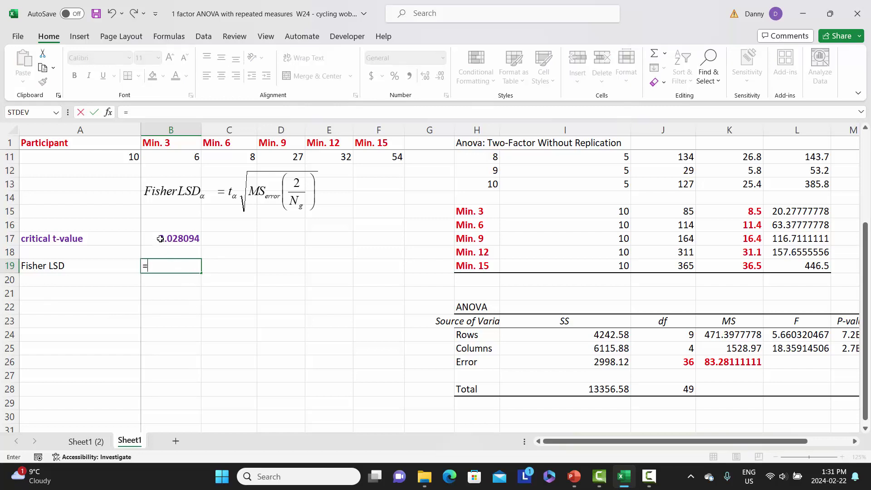
left_click(161, 239)
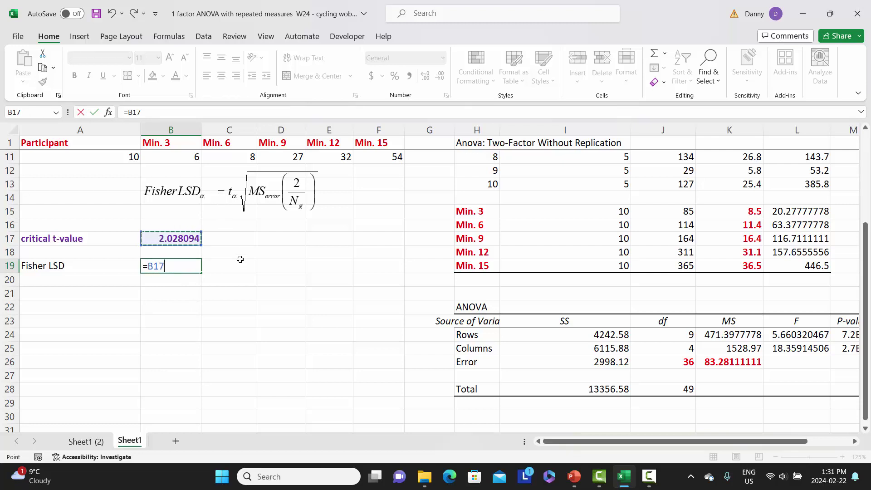
type("*")
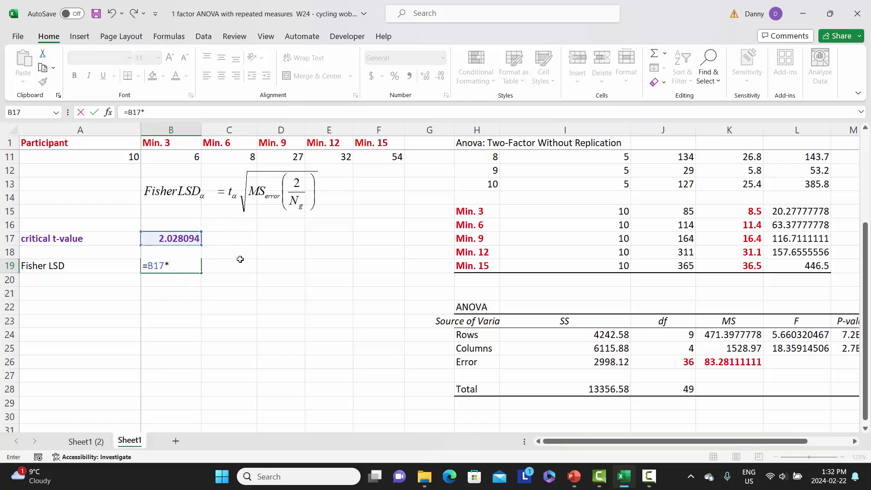
type("s")
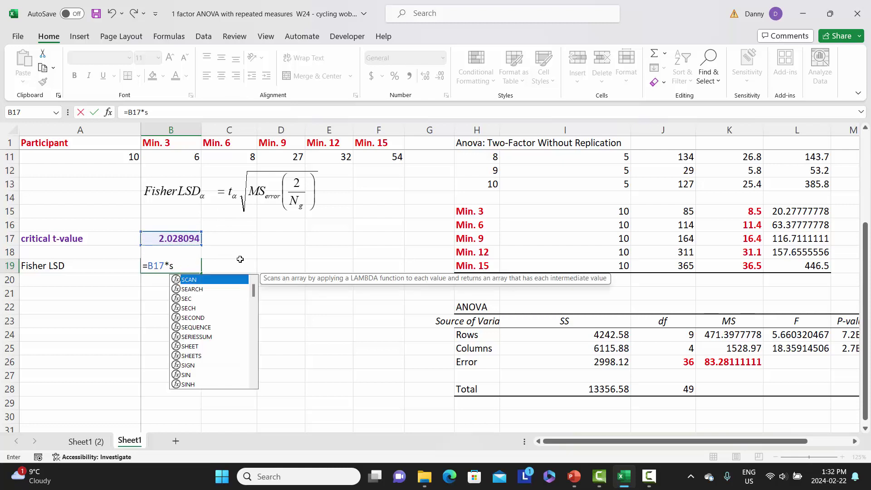
type("qr")
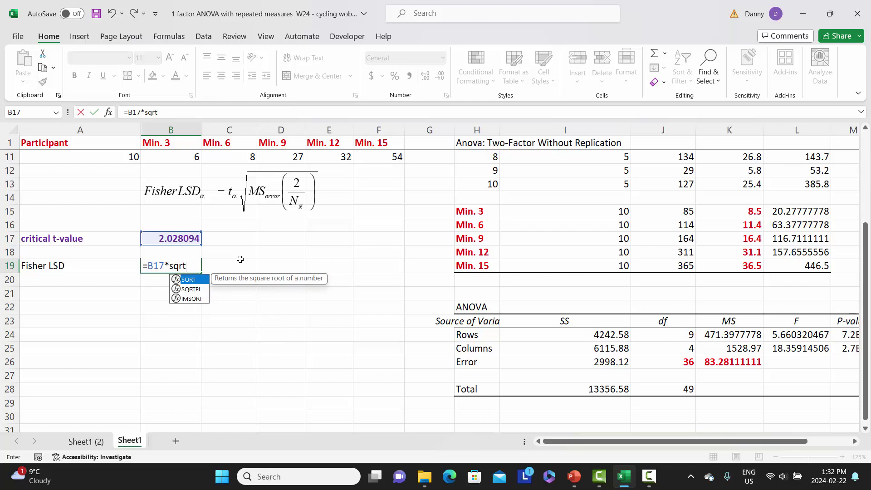
type("t(")
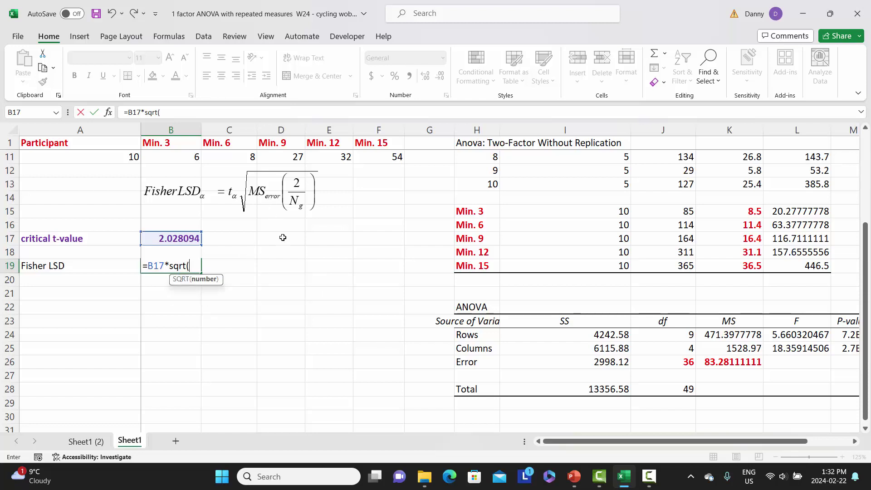
left_click(711, 362)
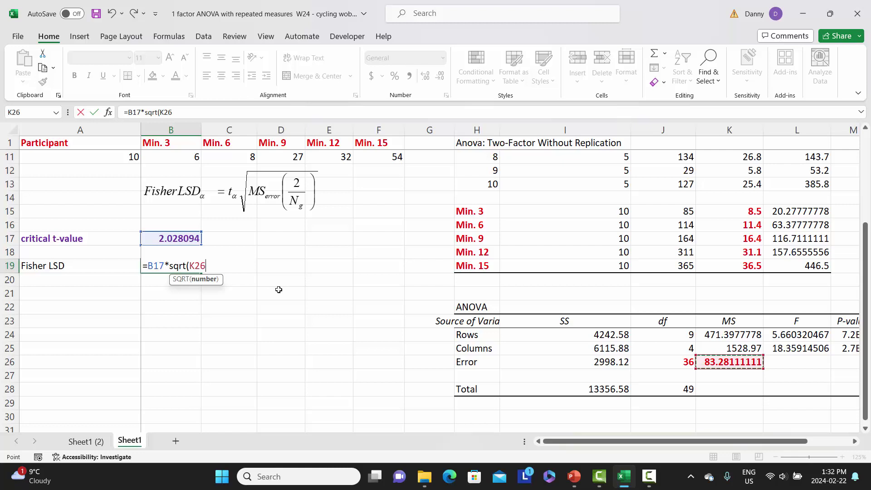
type("*(2/")
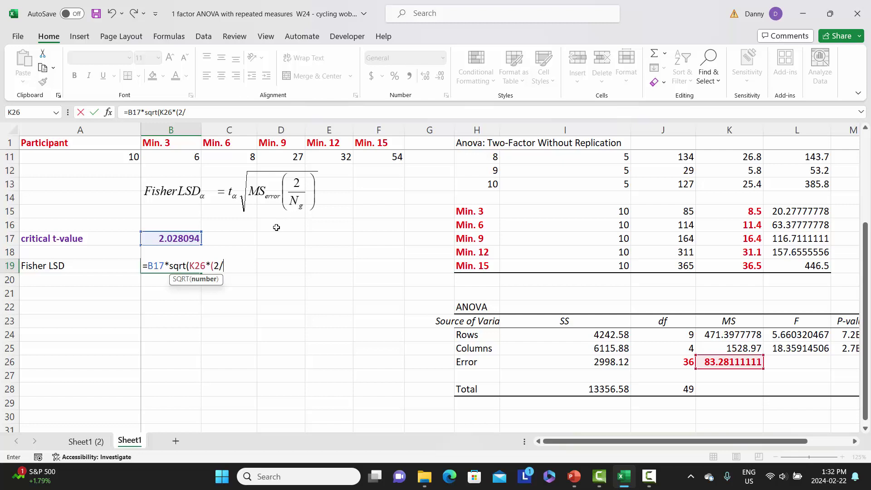
type("10")
type("))")
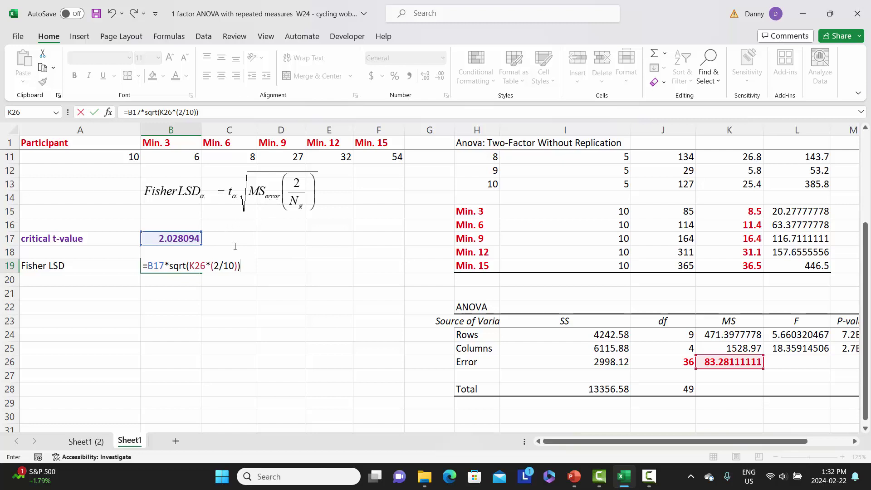
key("Return")
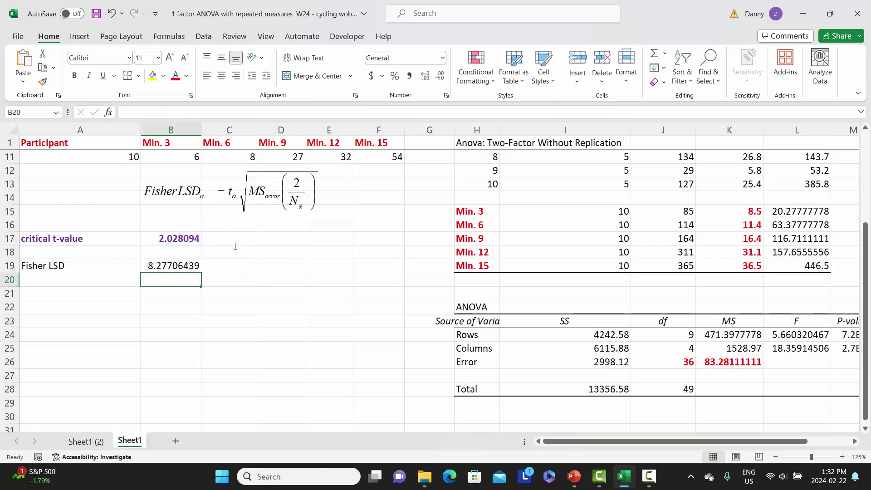